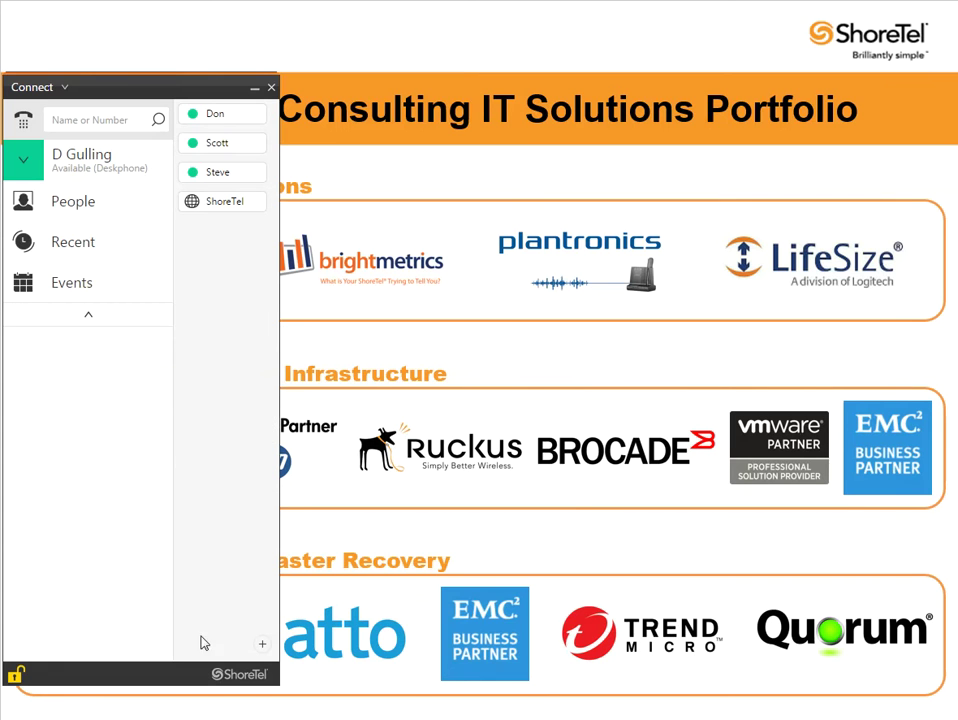
Open the Power Routing rules in the Call Routing settings of the user's own profile
drag(130, 94, 110, 92)
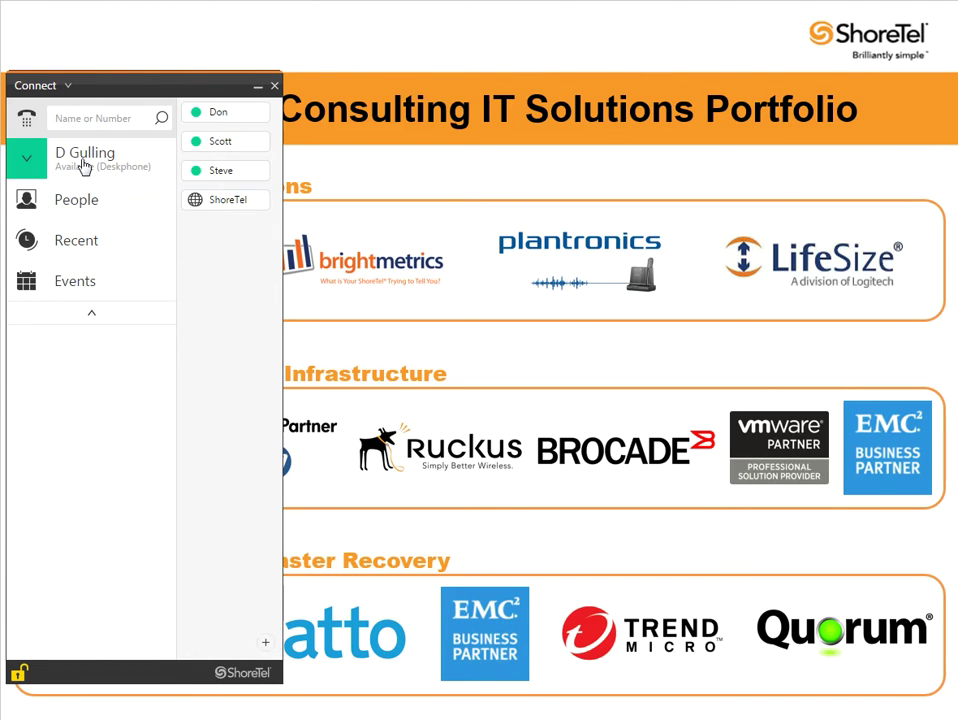
click(84, 166)
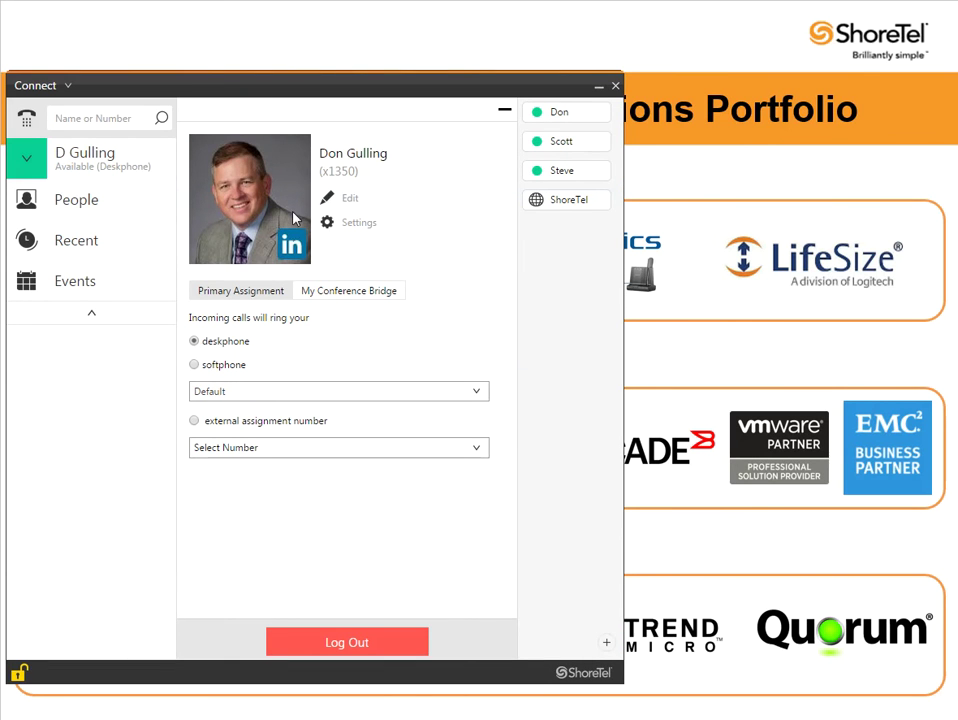
click(359, 224)
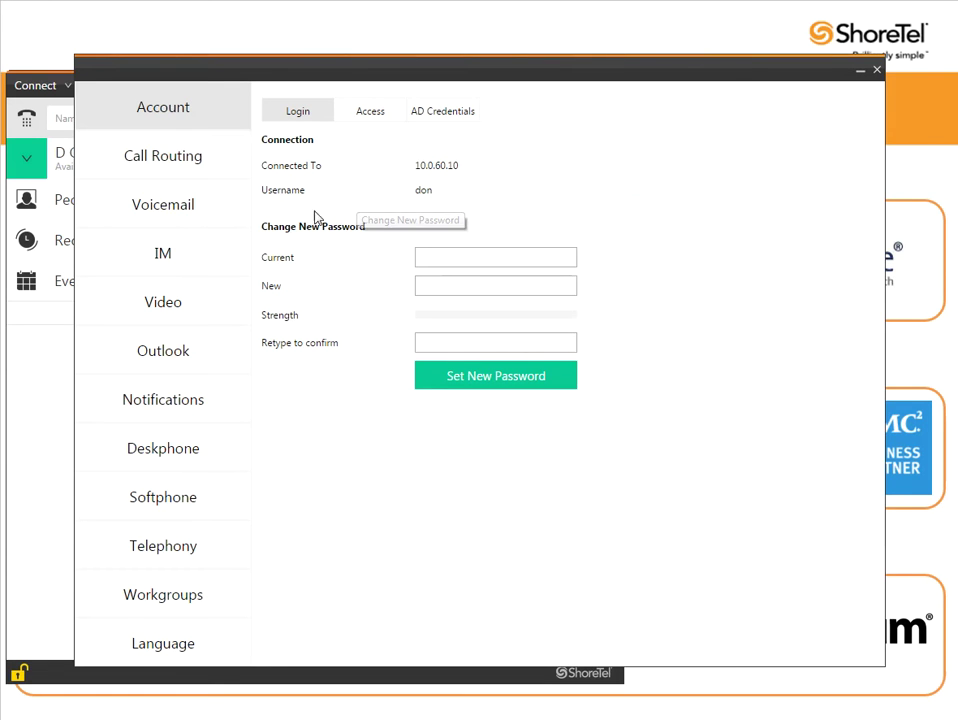
click(222, 171)
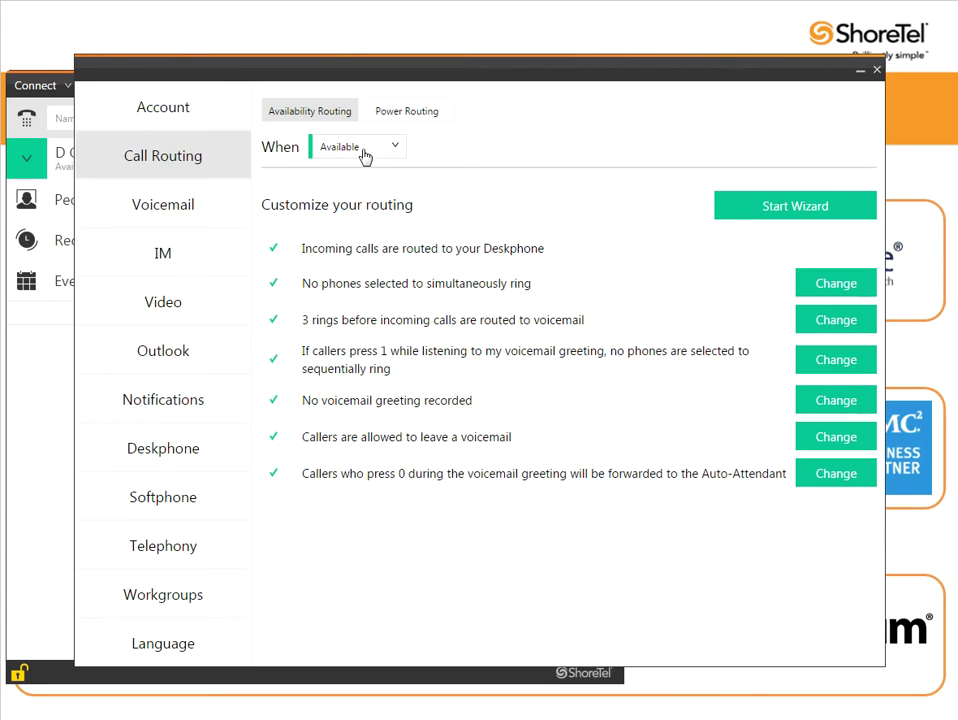
click(446, 119)
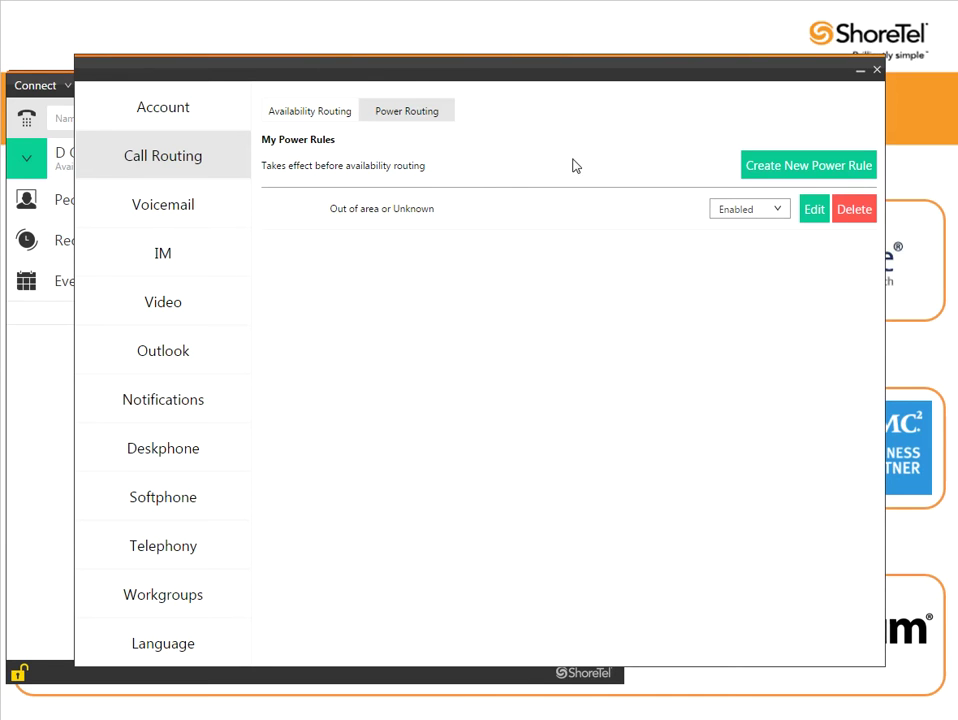
Create a power rule named "Private Calls" that forwards calls to my voicemail when the number is private
click(775, 176)
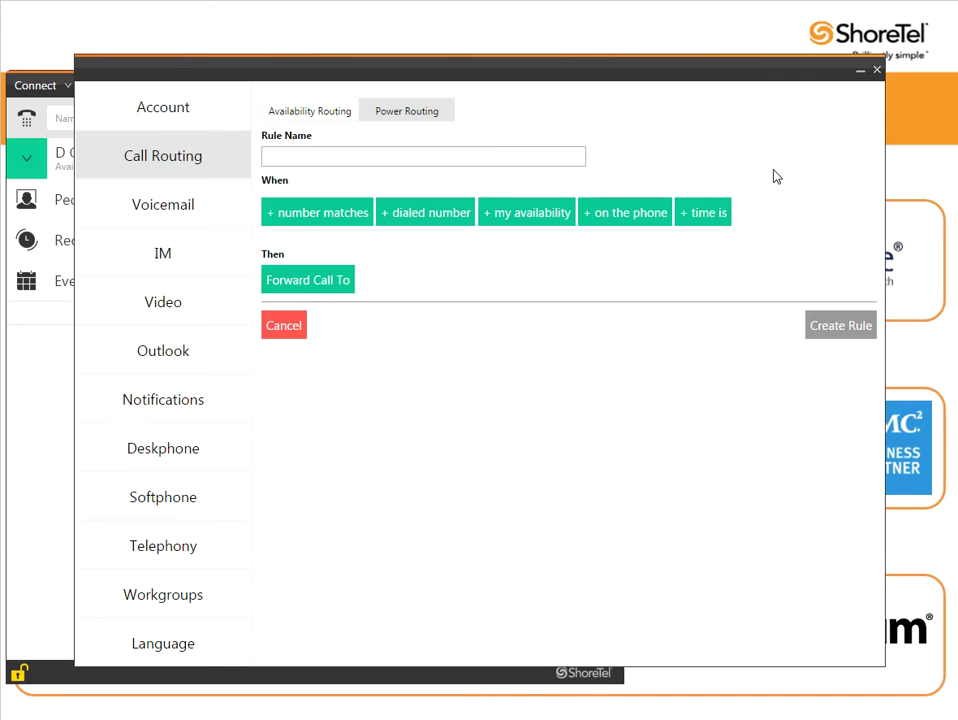
click(493, 157)
text(Private Calls)
click(327, 216)
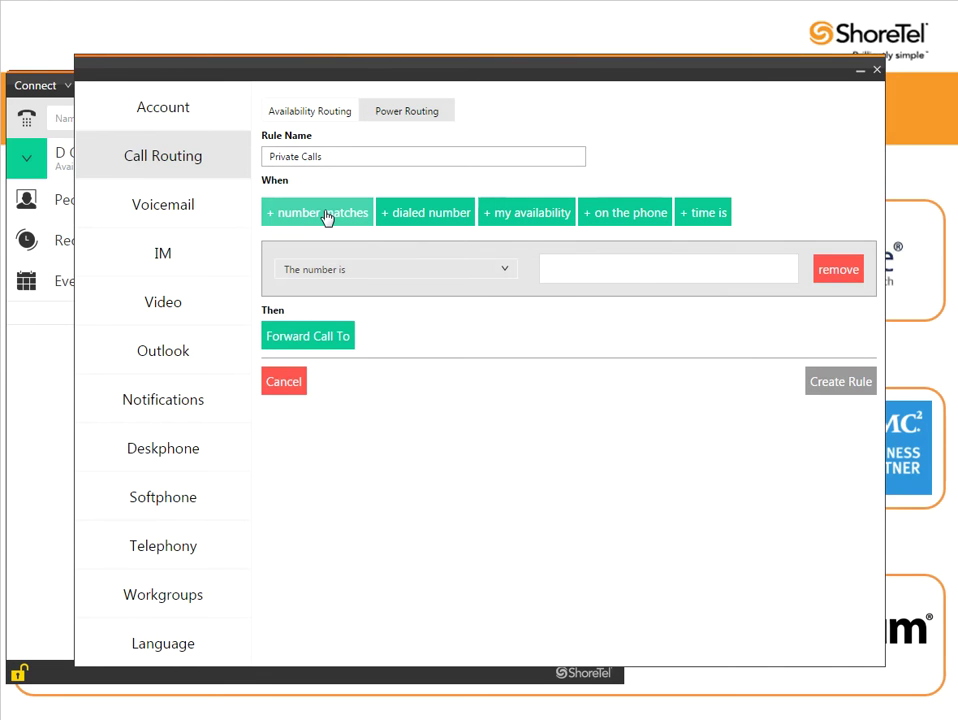
click(384, 272)
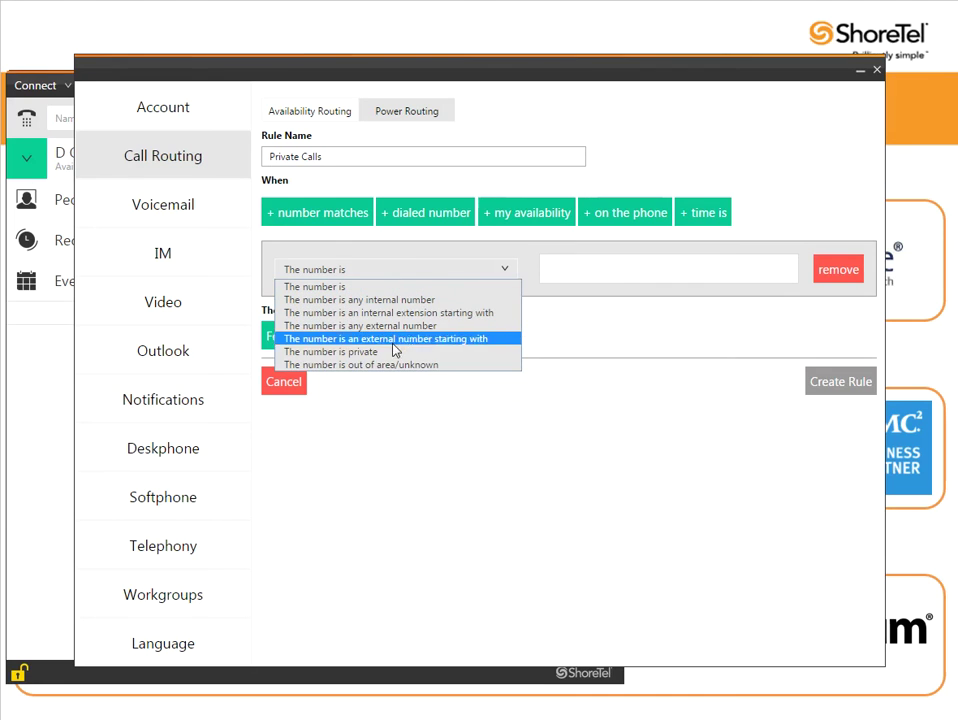
click(473, 353)
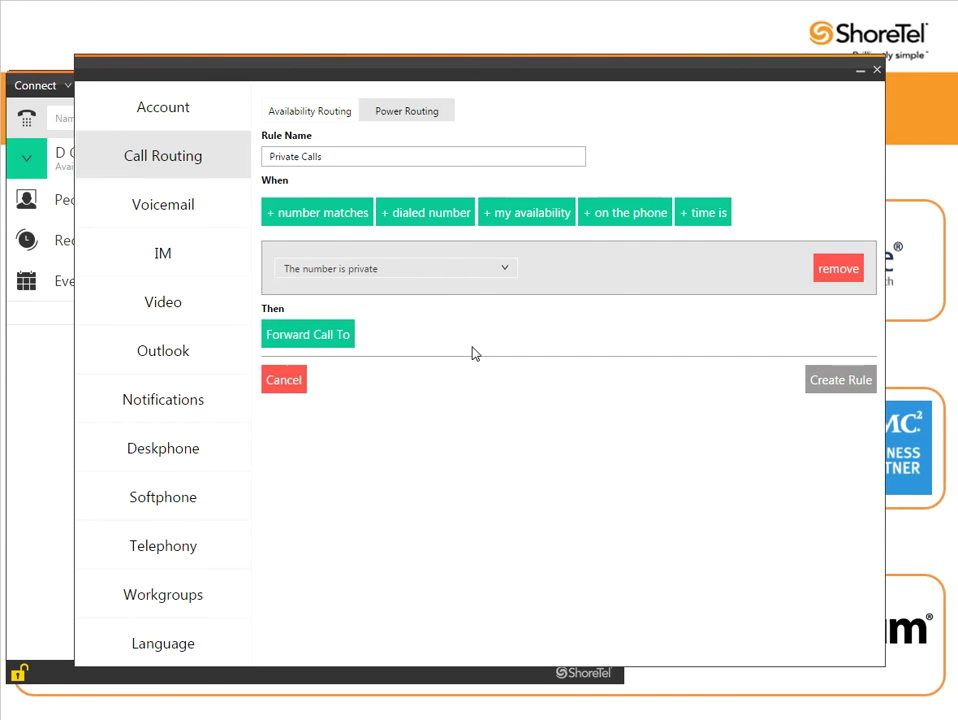
click(310, 343)
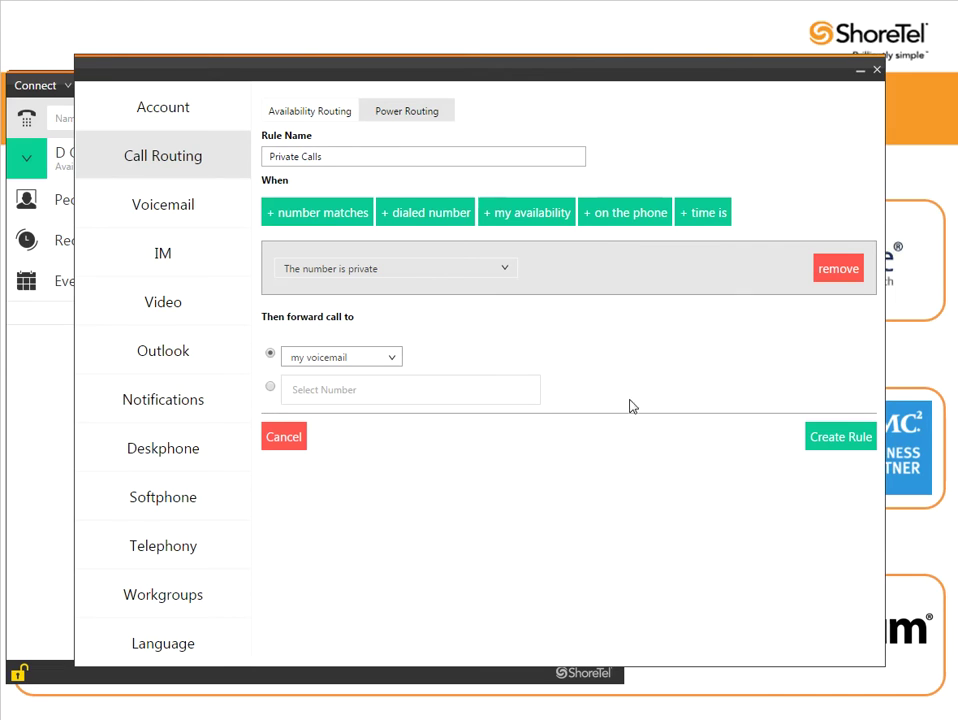
click(841, 447)
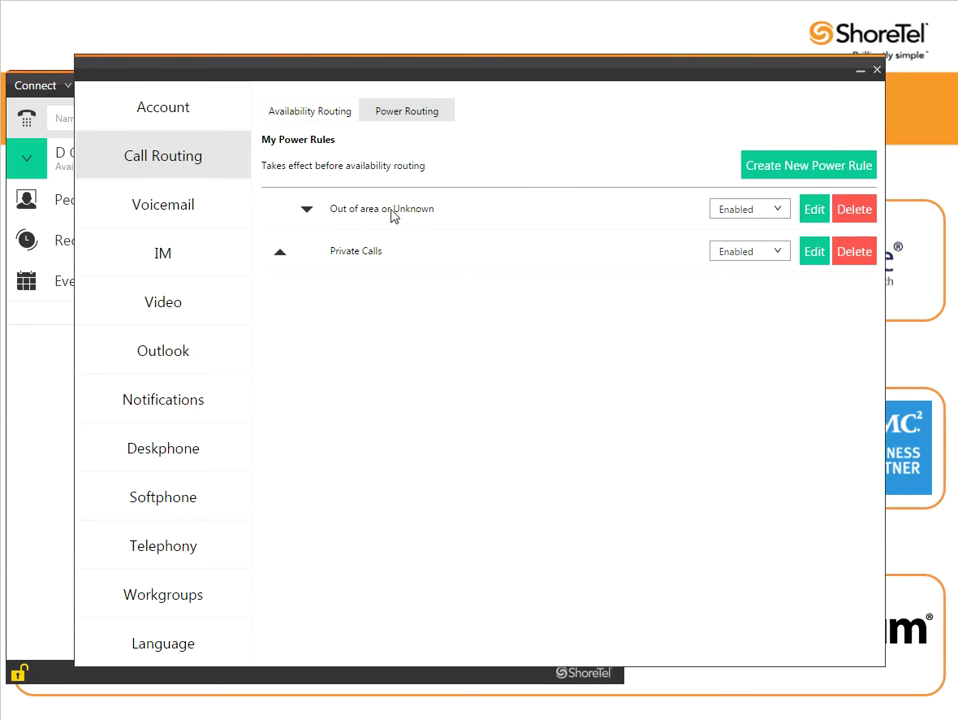
Replace the existing out-of-area rule with a new "Out of Area or Unknown" power rule forwarding calls from out of area/unknown numbers to my voicemail
click(855, 210)
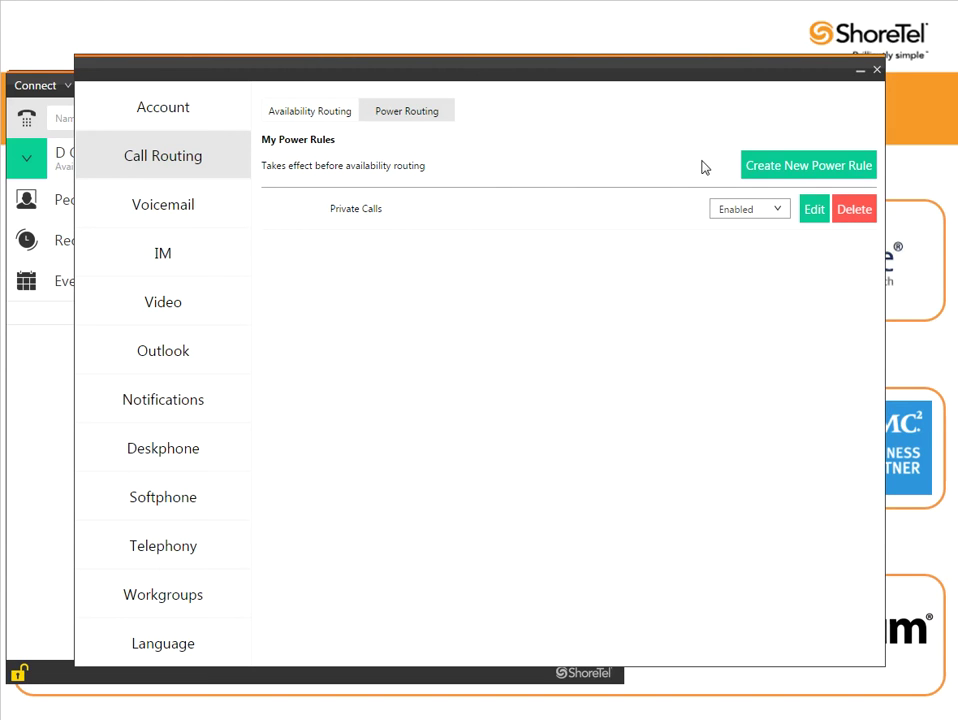
click(807, 168)
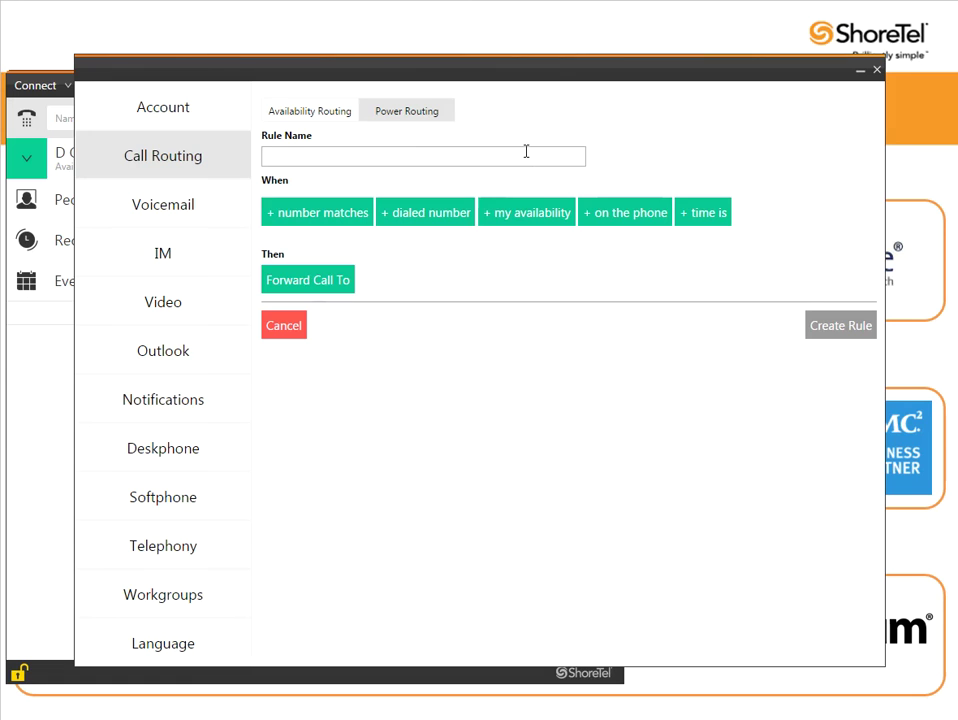
text(Out of Area or Unknown)
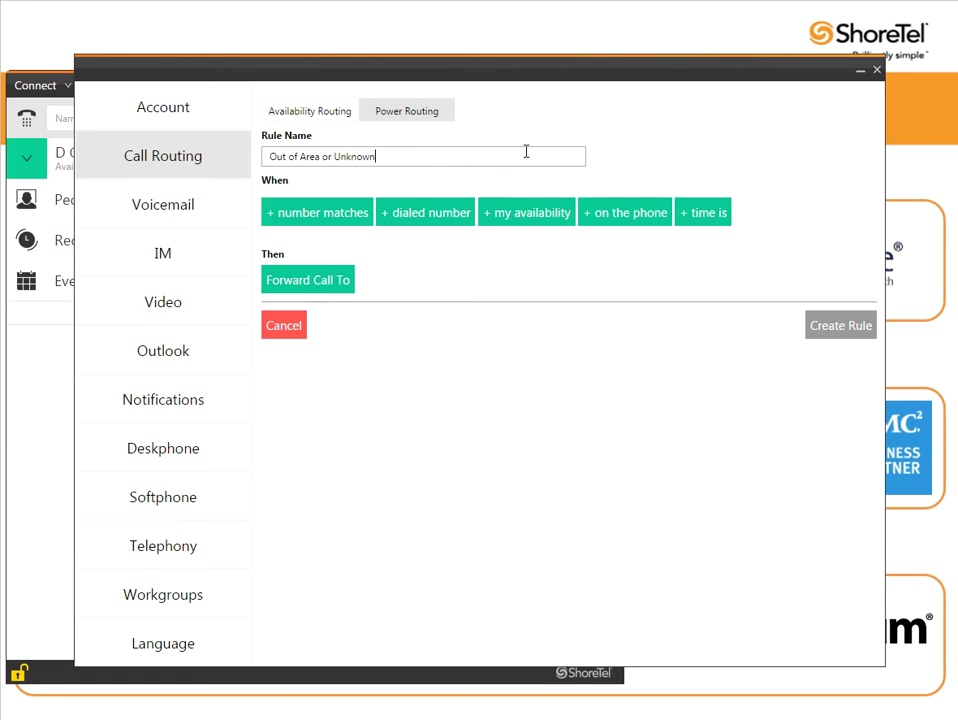
click(326, 216)
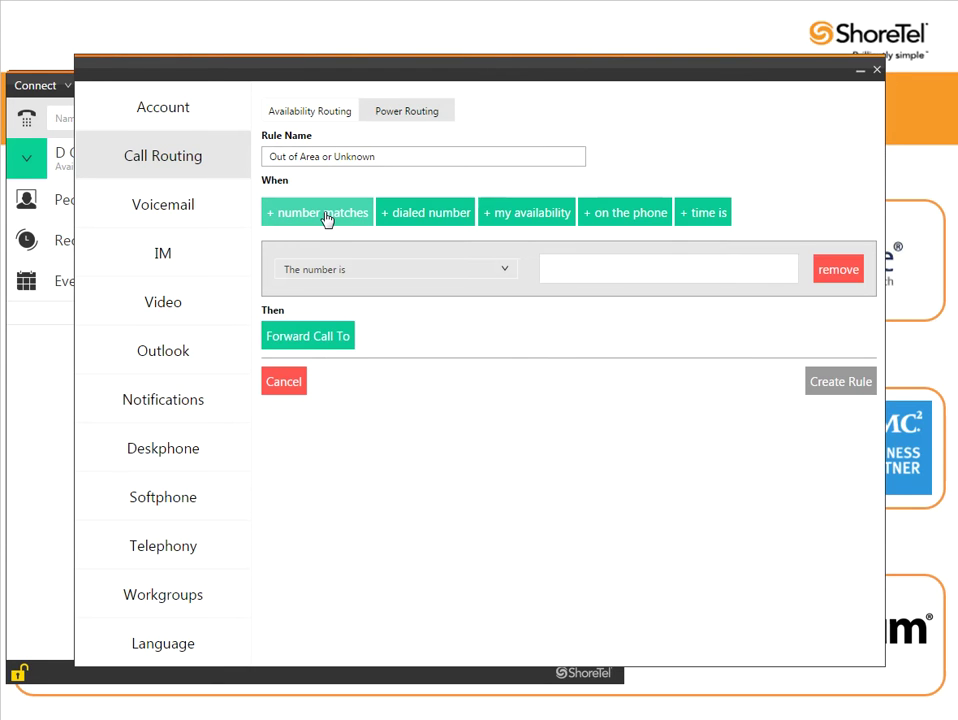
click(384, 269)
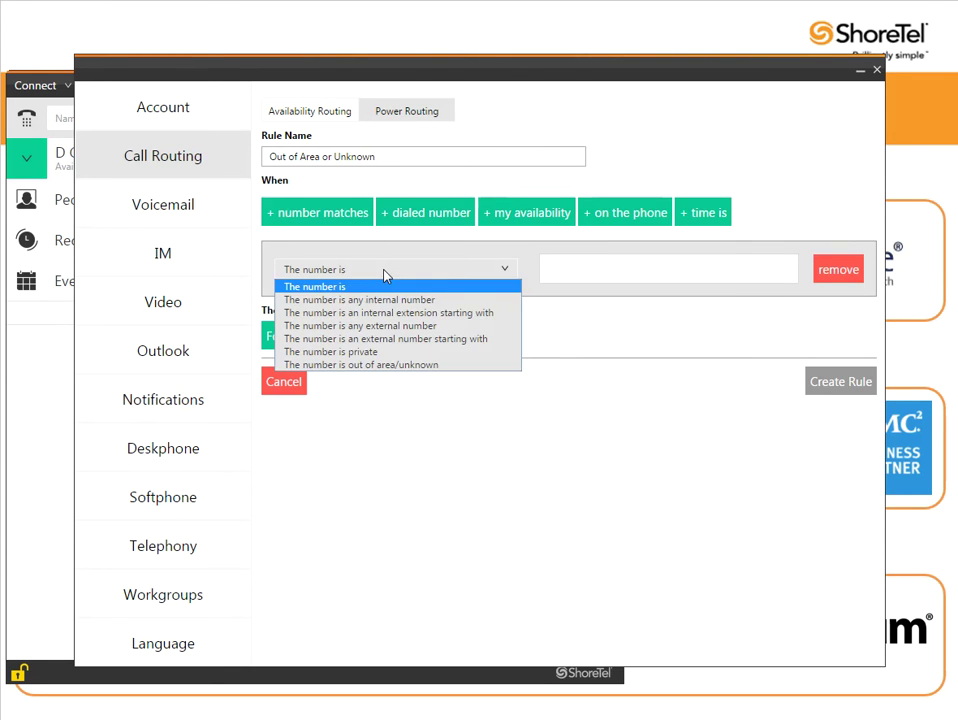
click(389, 366)
click(336, 342)
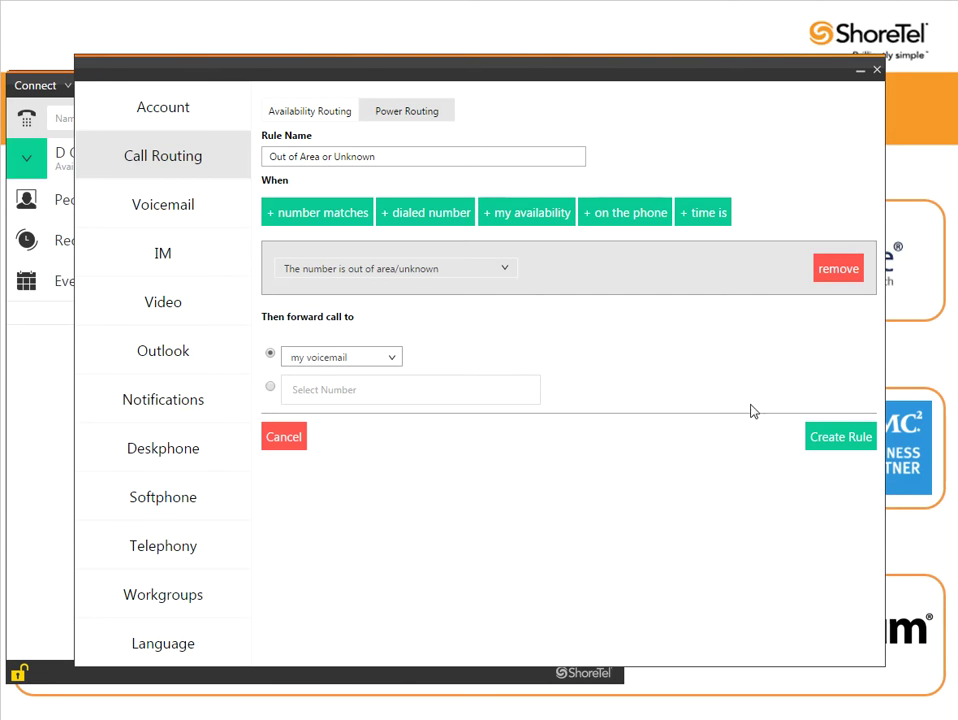
click(825, 438)
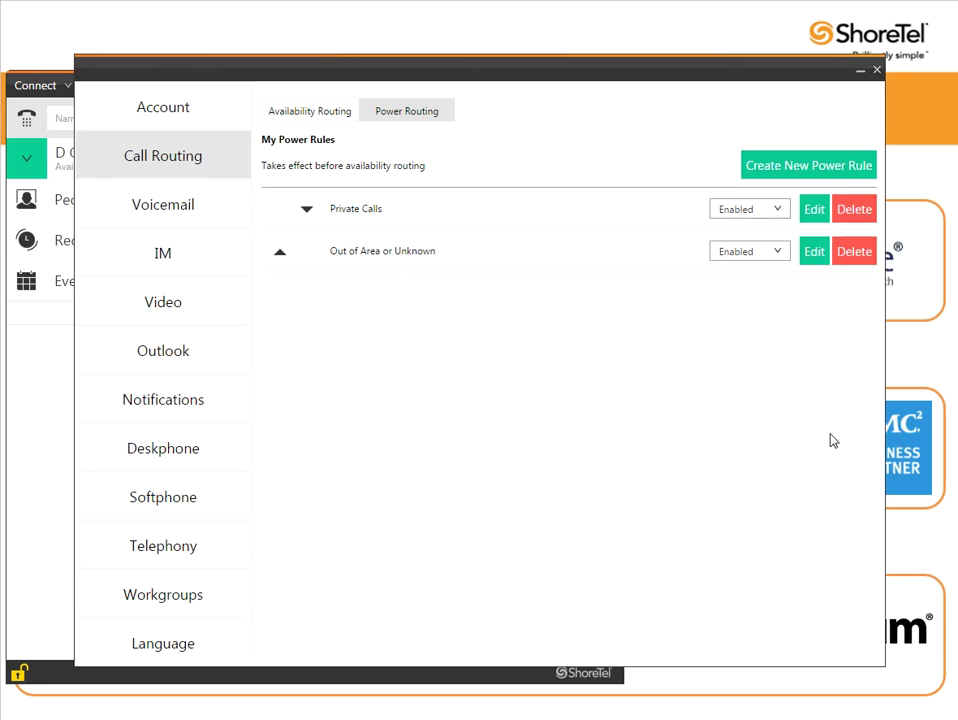
Create a power rule named "Nuisance Caller" that forwards calls from the nuisance caller's phone number to my voicemail
click(775, 168)
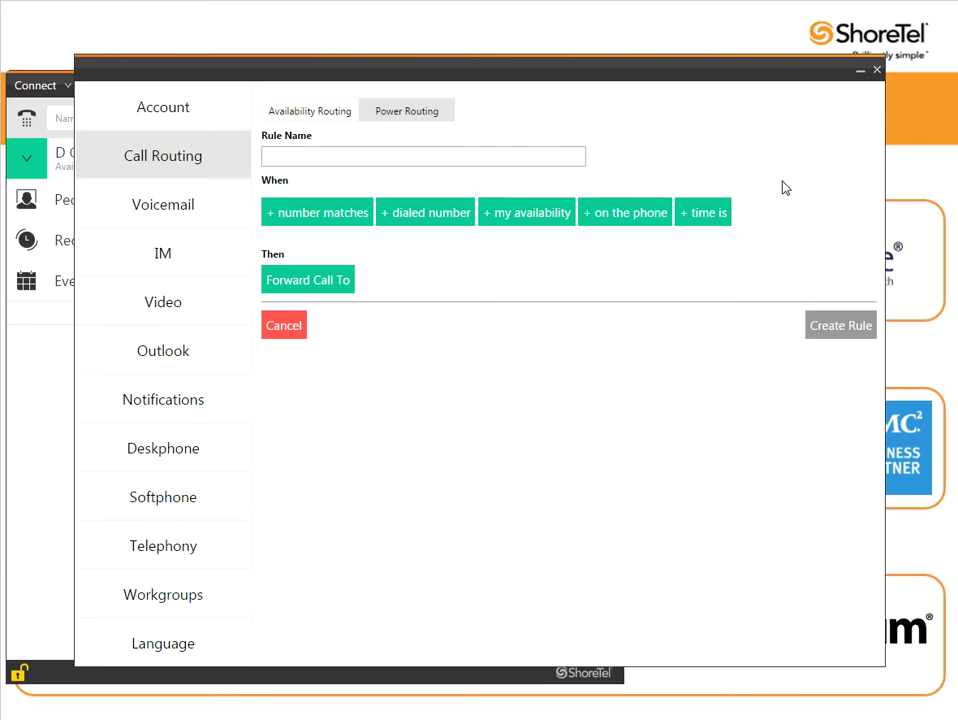
text(Nuisance Caller)
click(344, 212)
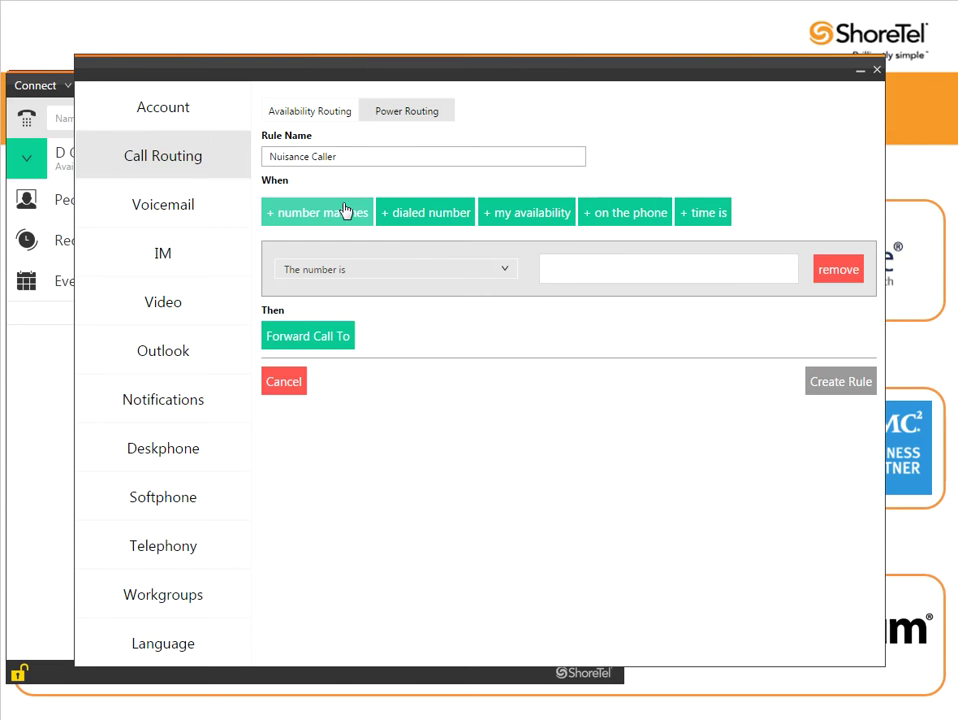
click(553, 270)
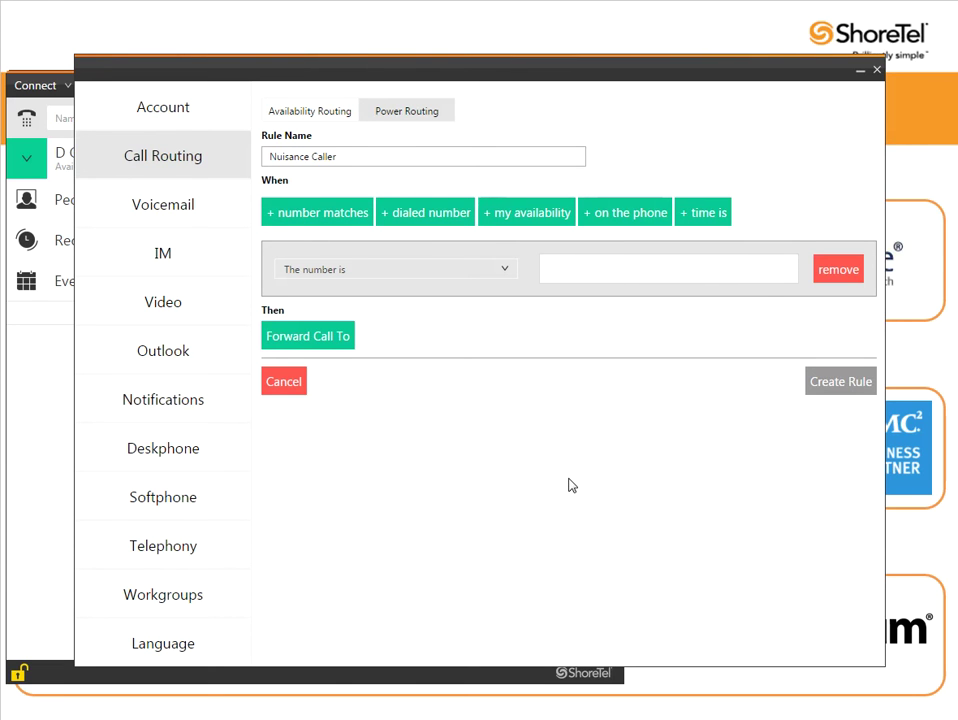
text(3525551212)
click(337, 345)
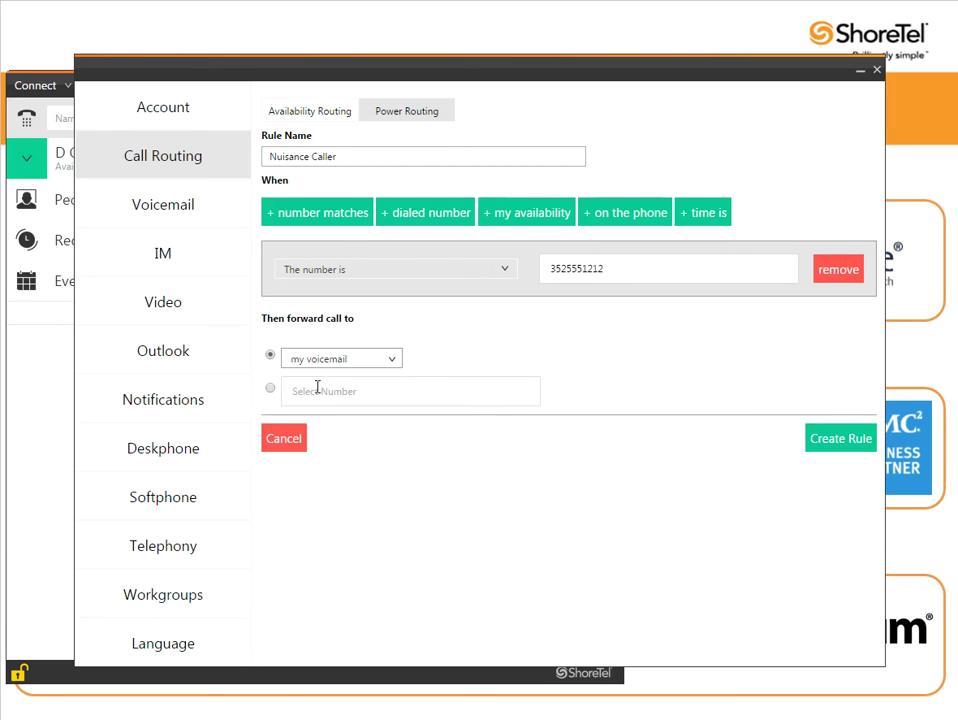
click(824, 440)
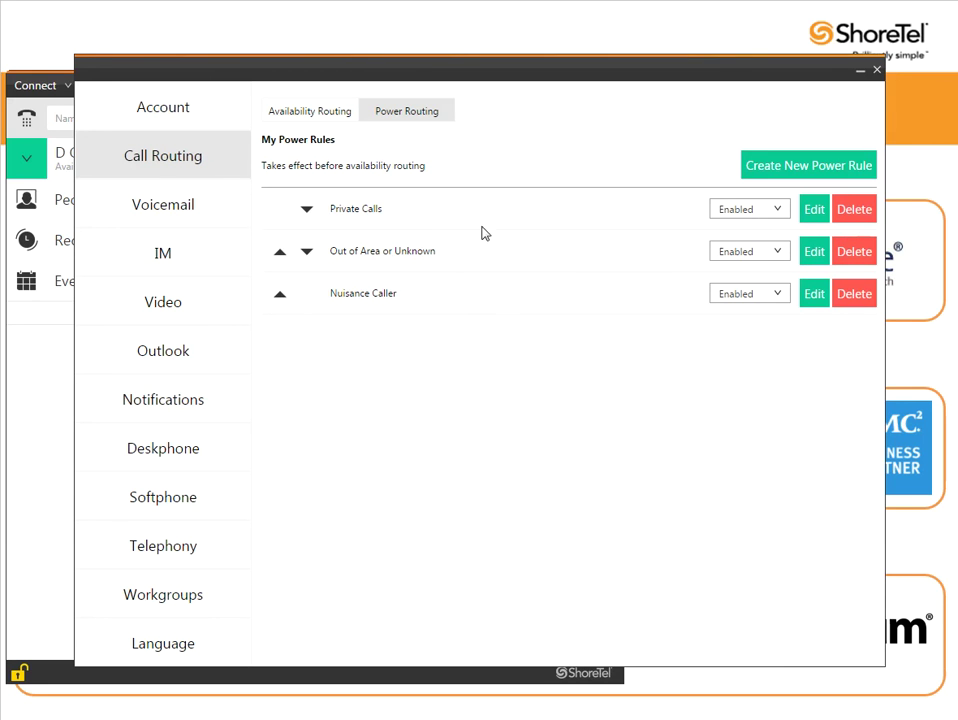
Examine the status options available for each of the power rules without changing them
click(774, 213)
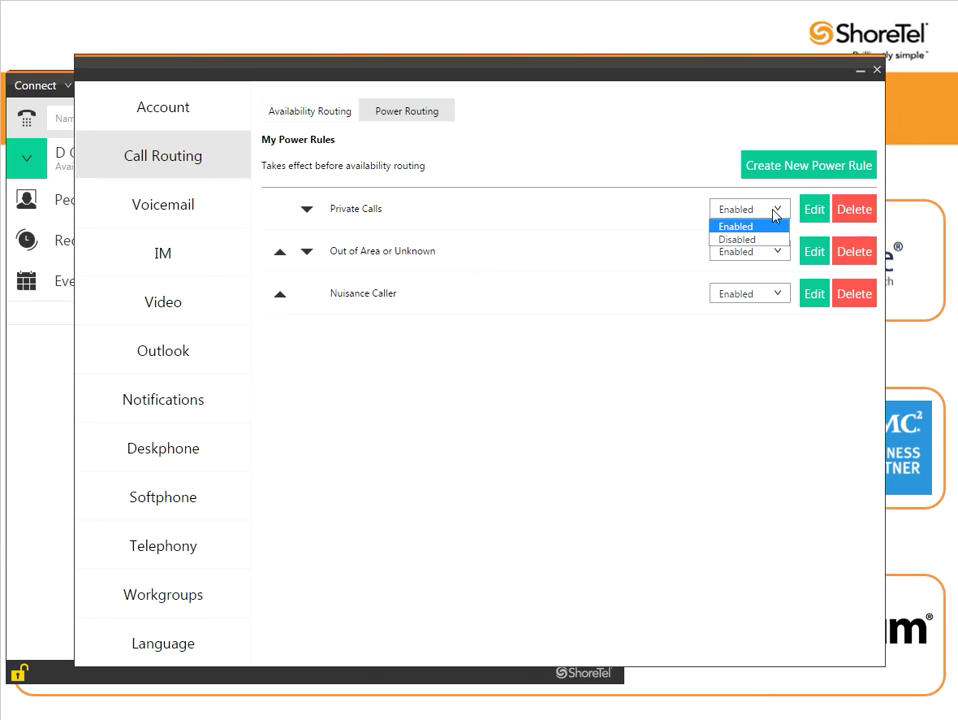
click(776, 210)
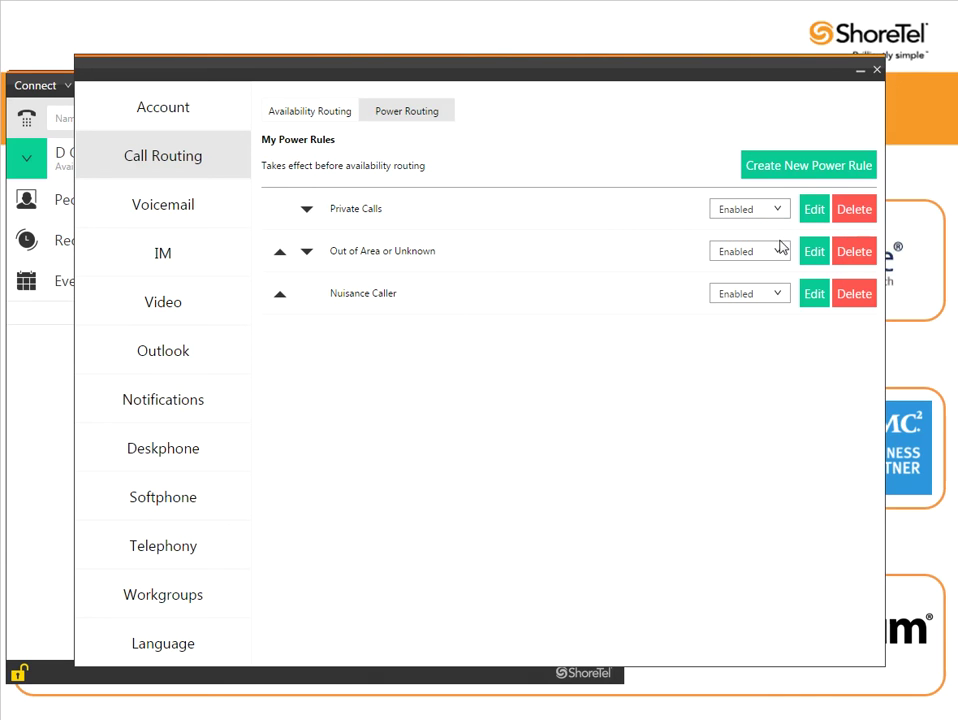
click(781, 251)
click(781, 251)
click(783, 295)
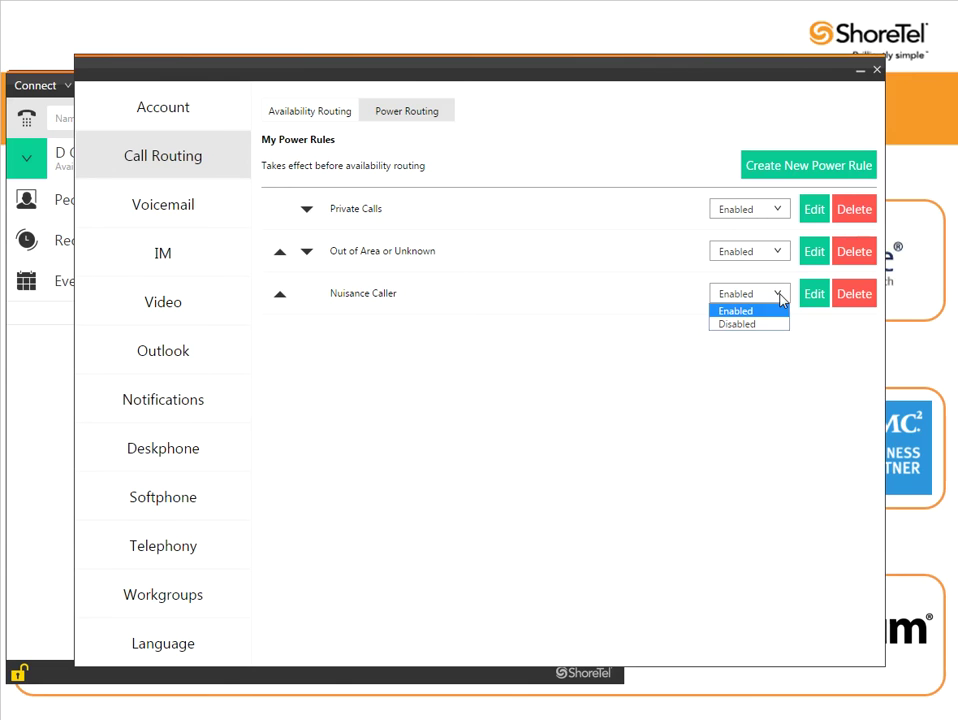
click(783, 298)
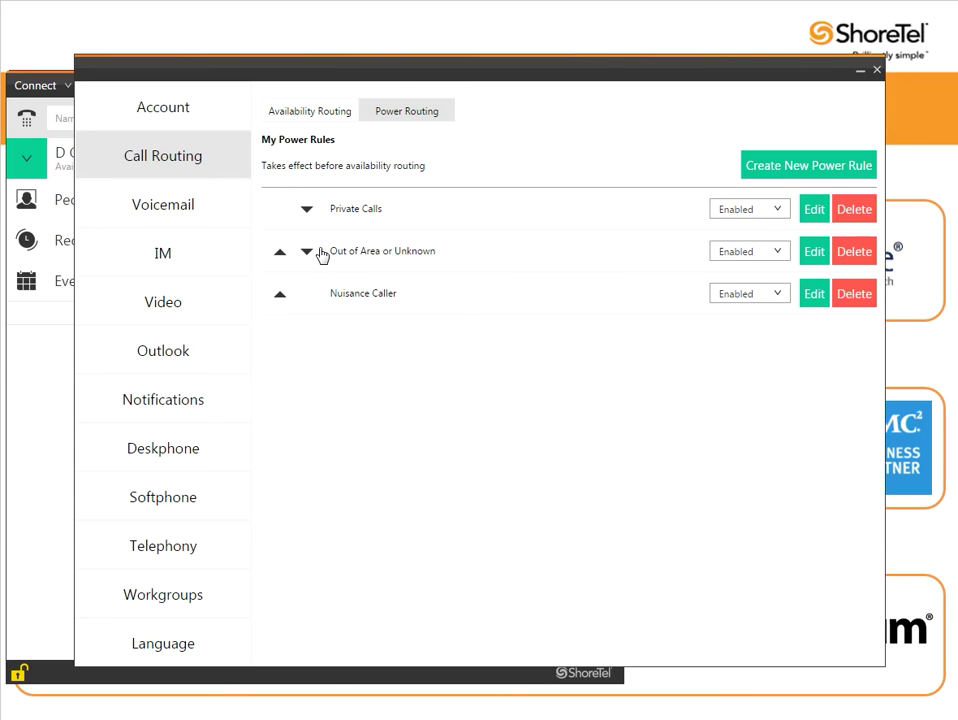
Swap the order of the Private Calls and Out of Area or Unknown rules, and return Private Calls to first place
click(307, 210)
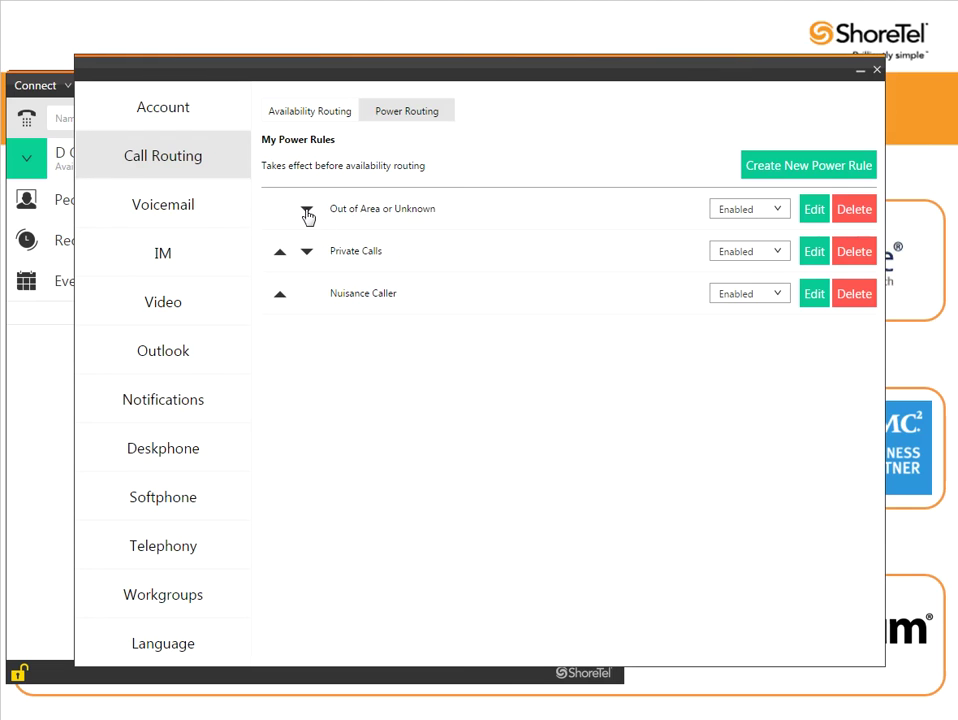
click(307, 211)
click(307, 211)
click(280, 254)
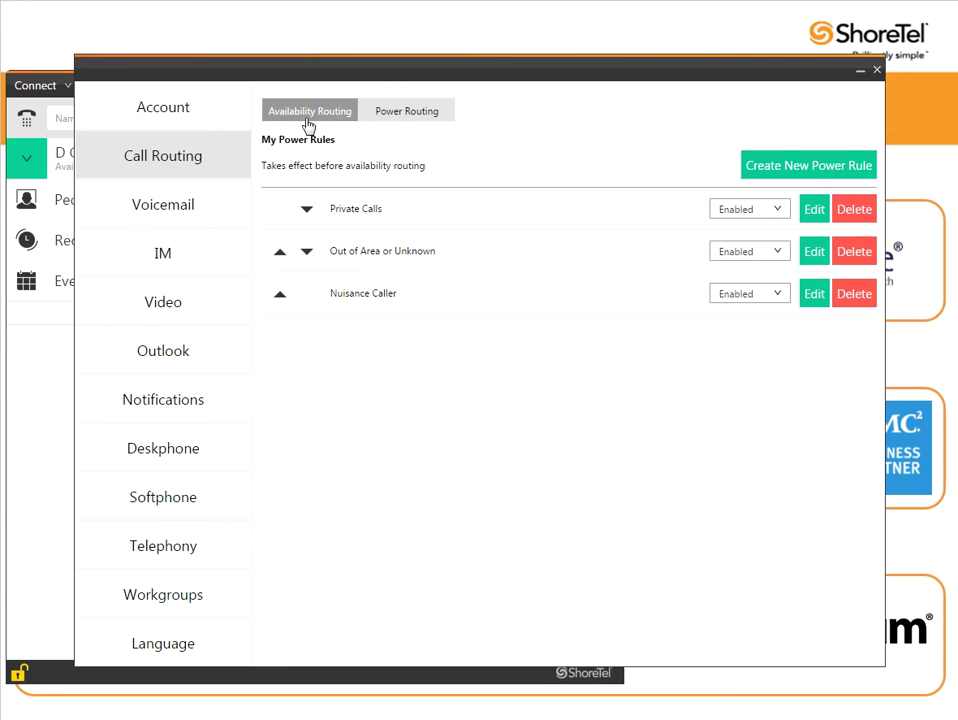
Close the settings window and collapse the profile details
click(876, 70)
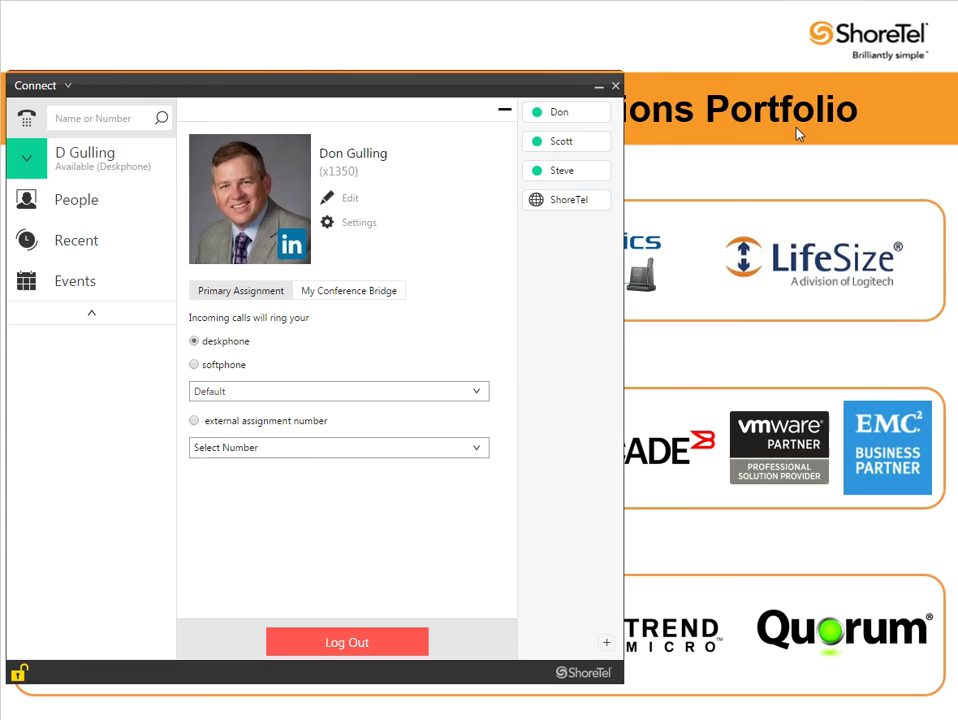
click(153, 172)
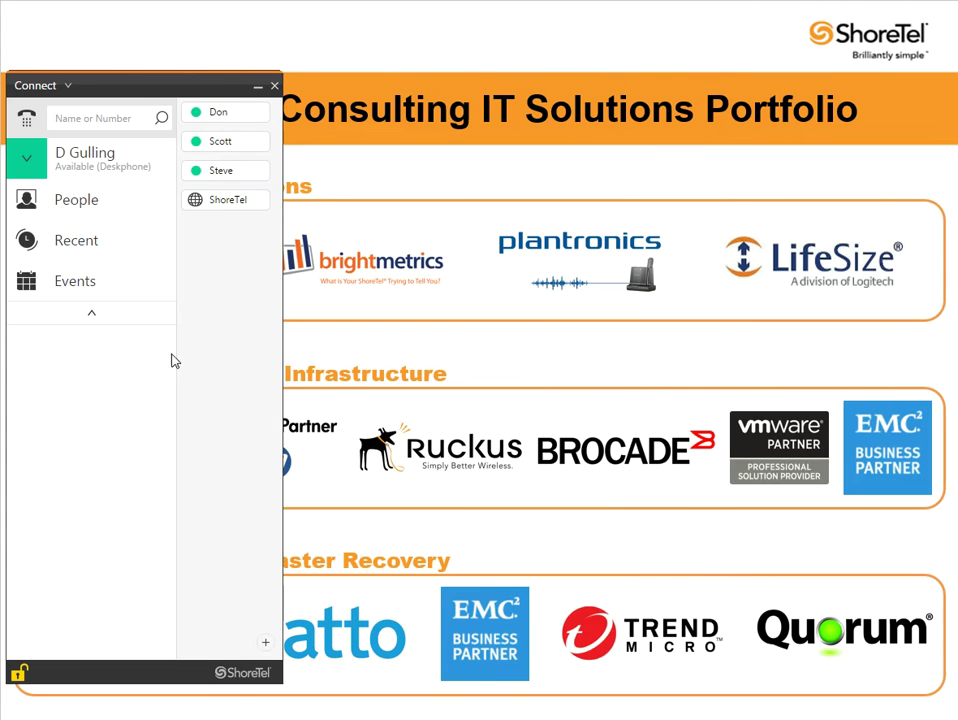